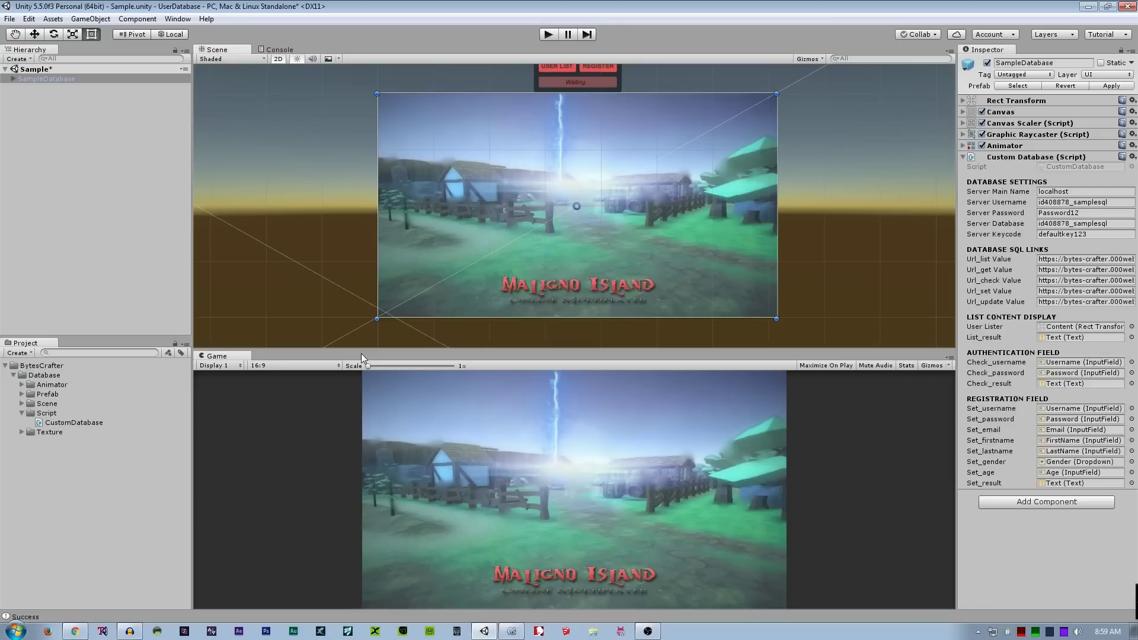
- Enter play mode and open the Registered User list from the authentication panel
left_click(546, 39)
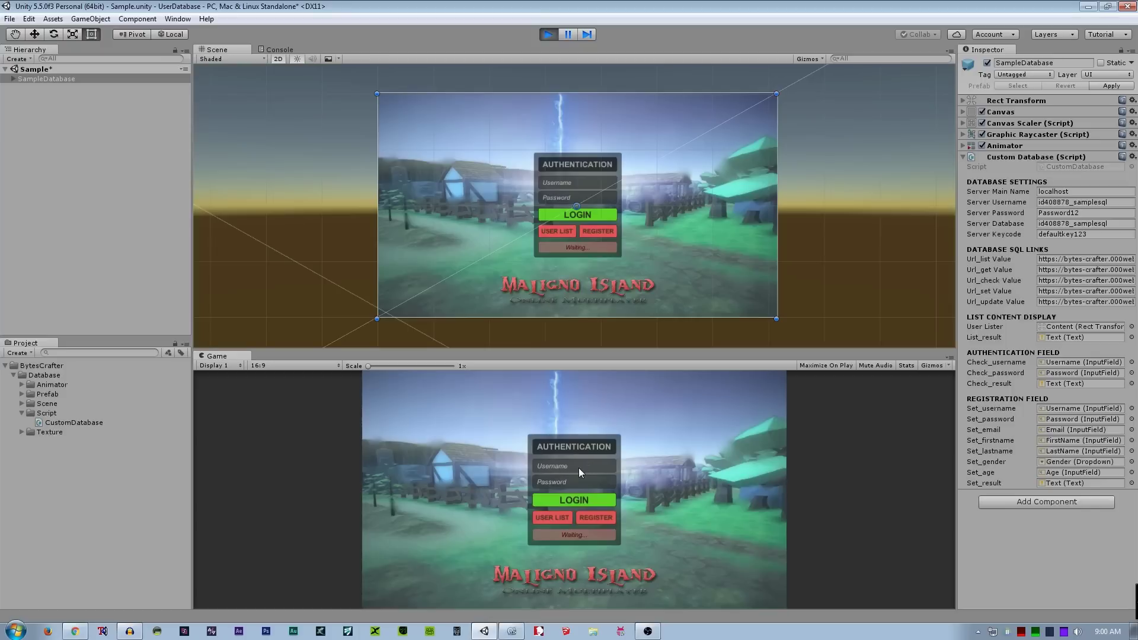
left_click(546, 517)
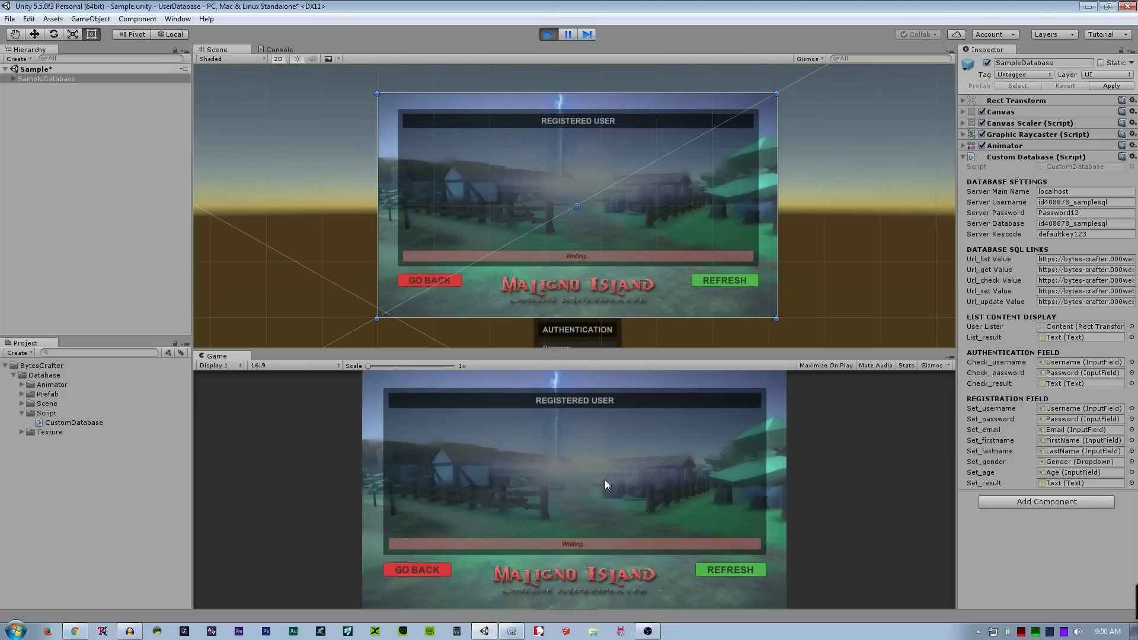
- Refresh the user list to load three users from the database, with the canvas framed in the Scene view
left_click(724, 571)
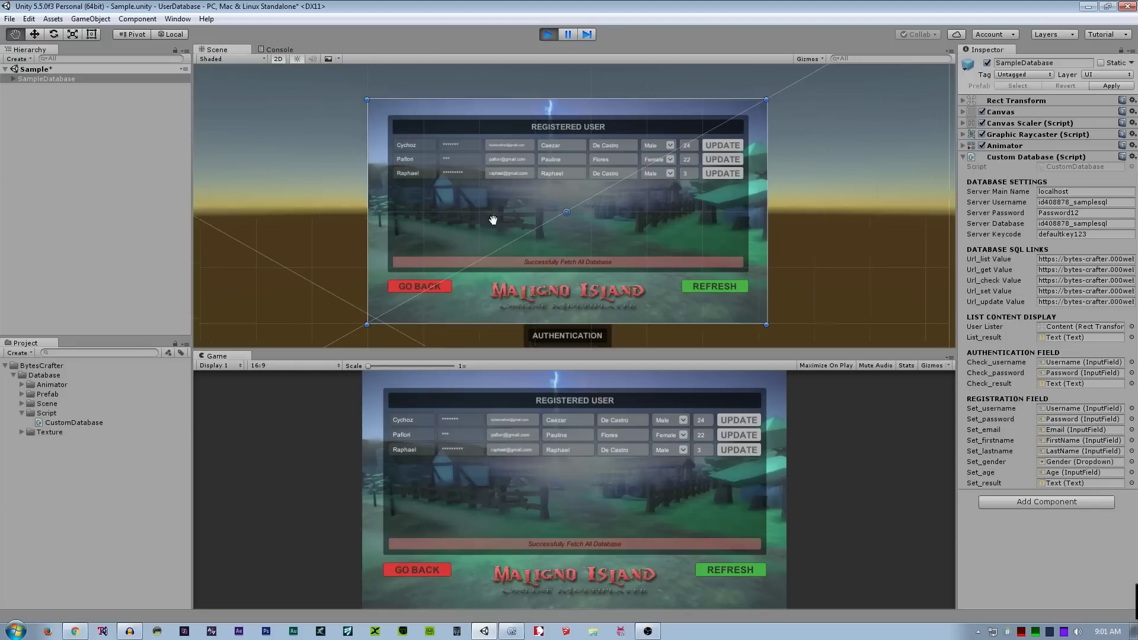
scroll(478, 232, "up", 3)
left_click_drag(480, 200, 489, 225)
scroll(472, 272, "up", 2)
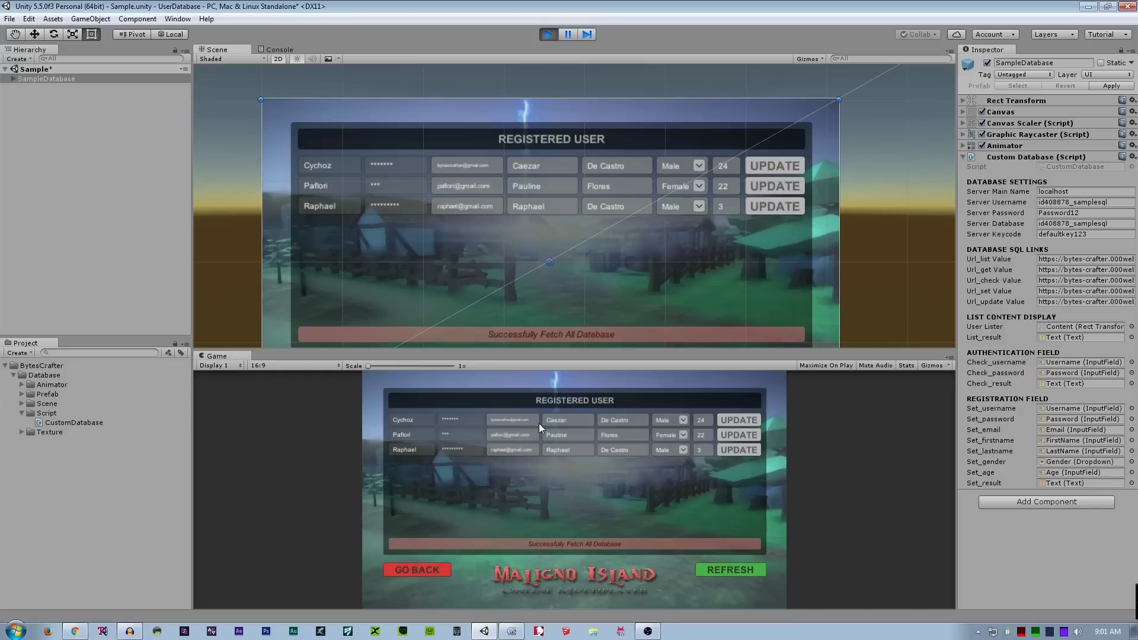
left_click(569, 418)
- Append 'II' to the first user's first name, save the row with UPDATE, and go back
type("A")
key("BackSpace")
type("Ii")
left_click(734, 419)
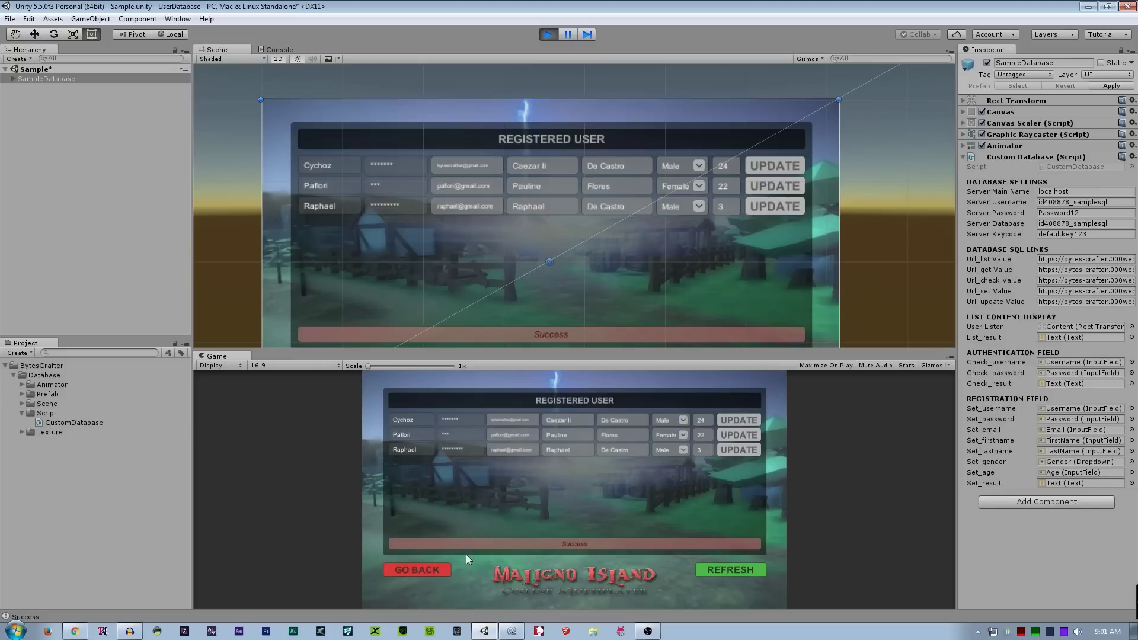
left_click(428, 566)
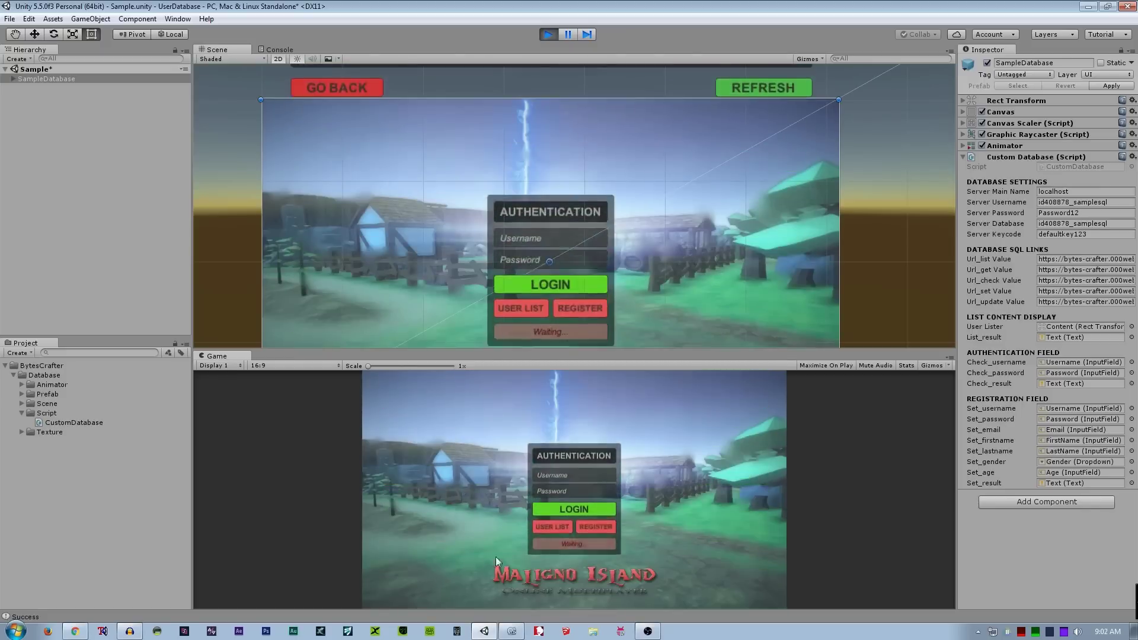
- Reload the user list to verify the first user's new first name was saved
left_click(541, 515)
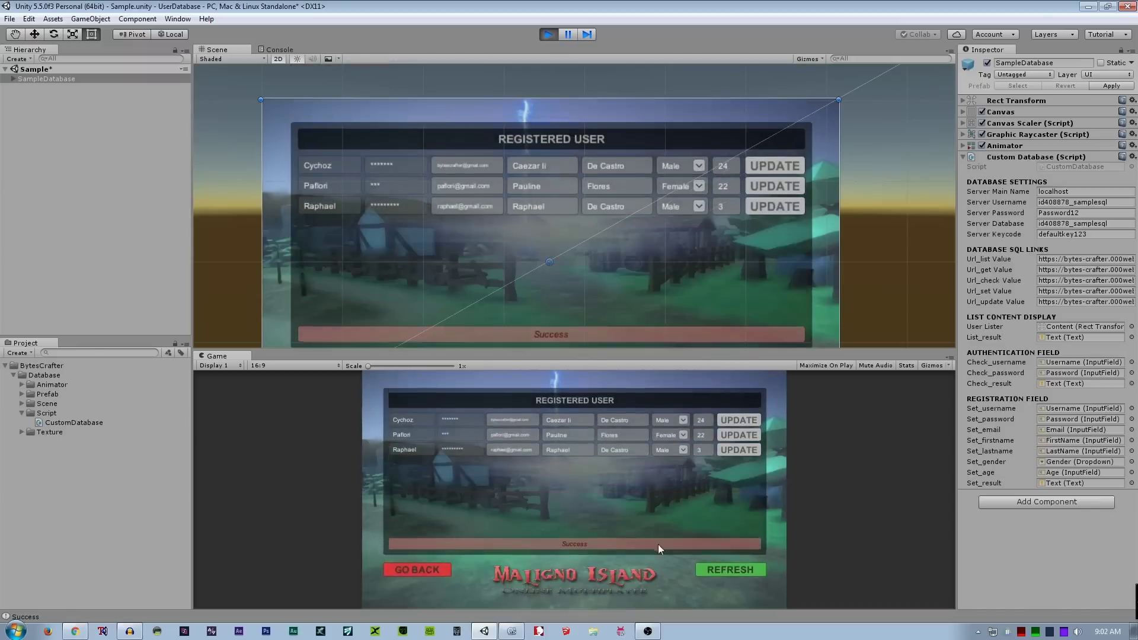
left_click(710, 568)
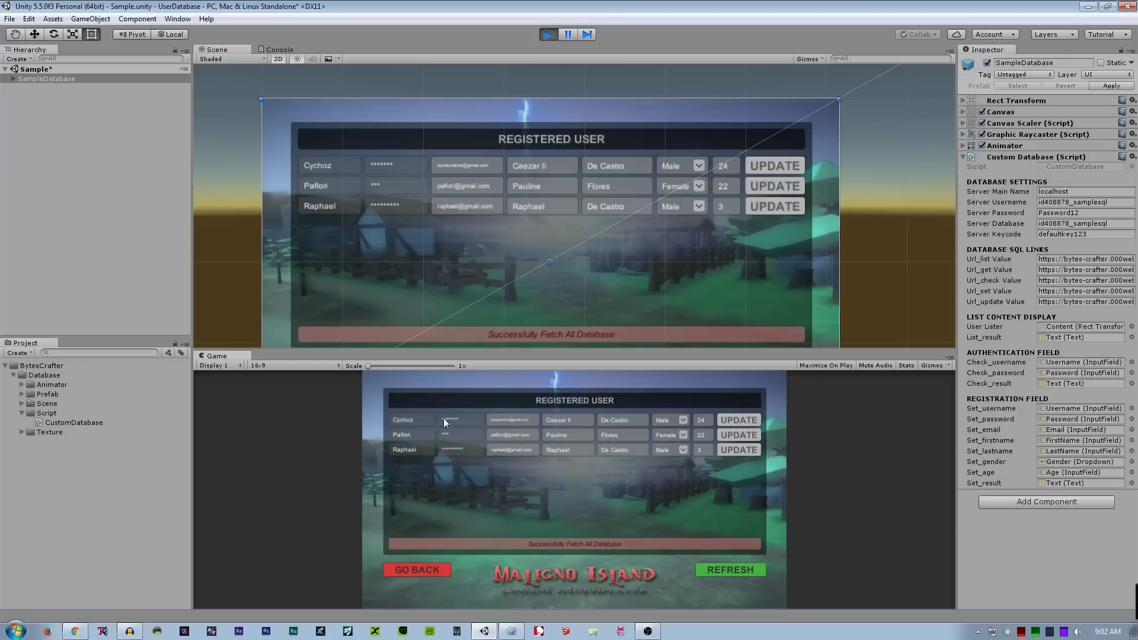
left_click(429, 567)
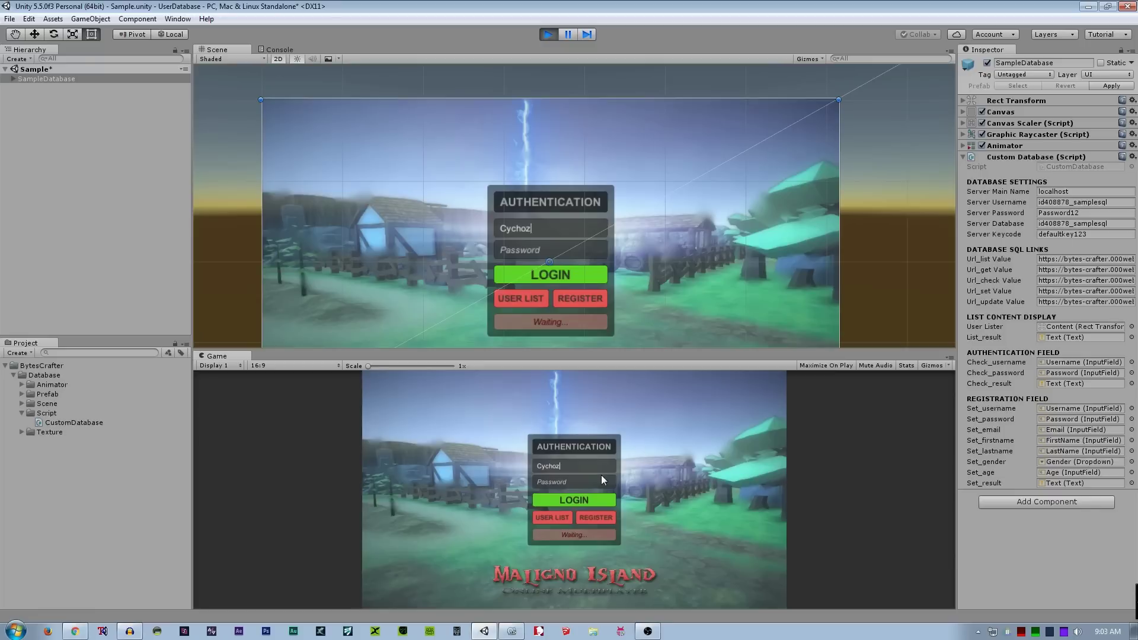
- Attempt a username-only login, which fails with insufficient inputs, and check the user list
left_click(583, 500)
left_click(550, 515)
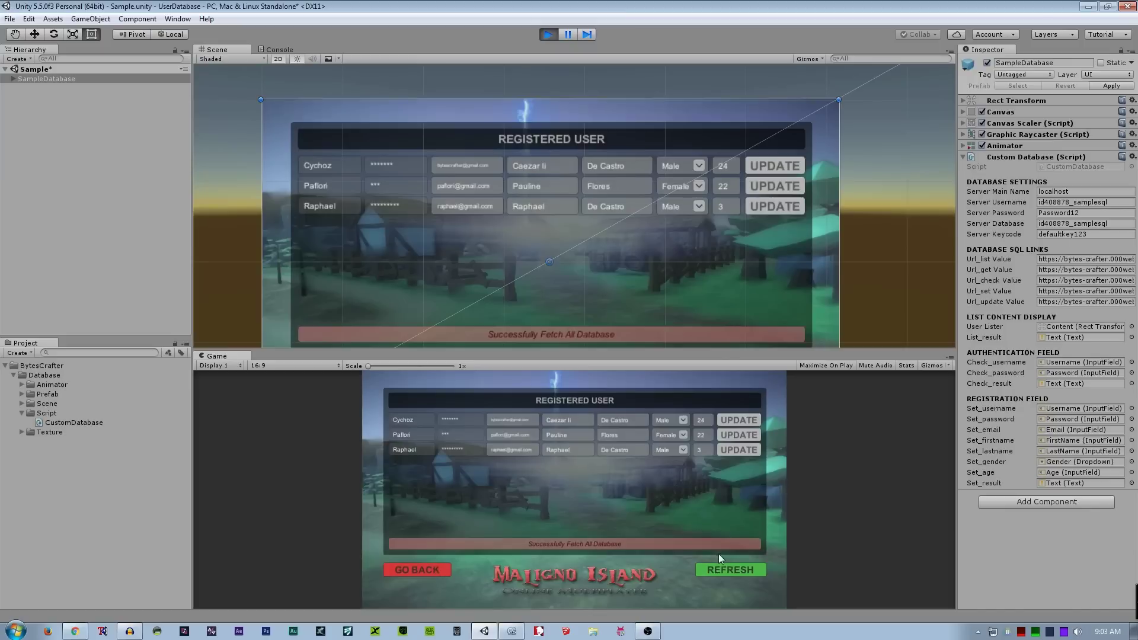
left_click(445, 571)
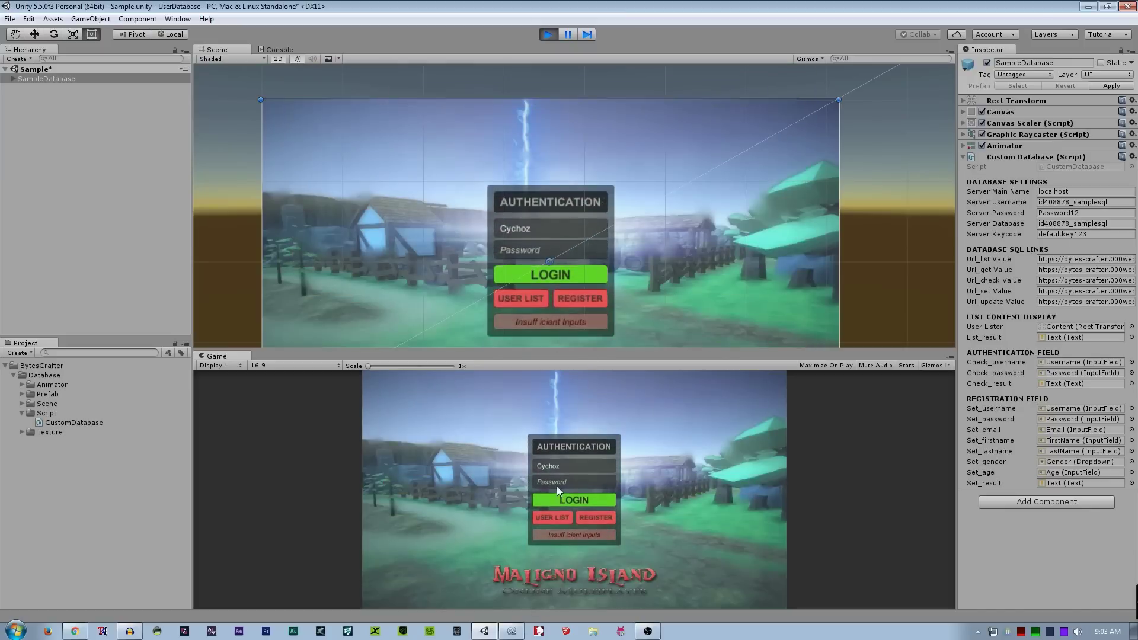
- Enter the first user's password and log in successfully
left_click(560, 482)
type("*******")
left_click(560, 499)
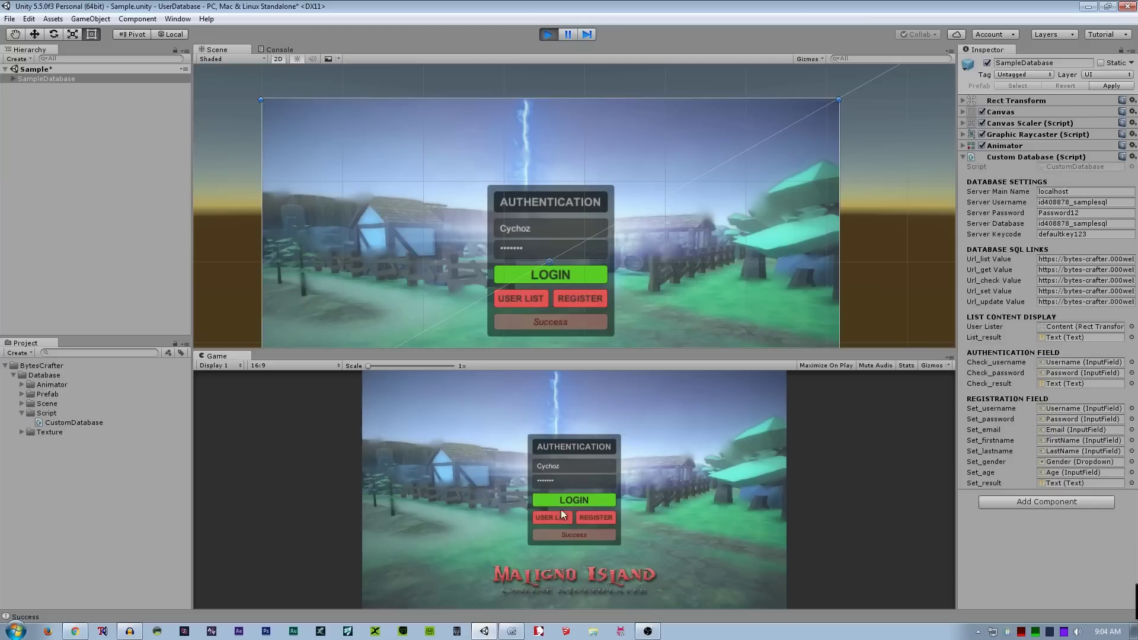
- Try logging in with the wrong password '123' and see it rejected
left_click(563, 482)
type("123")
left_click(565, 499)
- Restore the correct password and try the username with an extra 's', which is rejected
left_click(558, 482)
type("*******")
left_click(562, 464)
left_click(566, 466)
type("s")
left_click(569, 498)
left_click(593, 521)
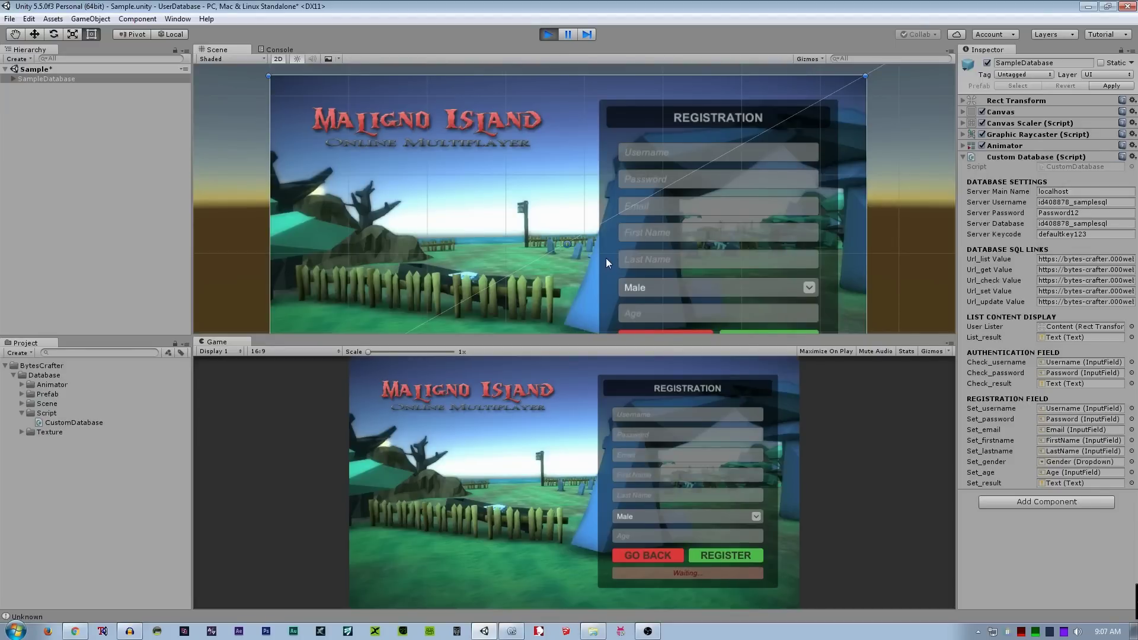
- Choose Female and register with an already-used username, which returns Existed
left_click(634, 517)
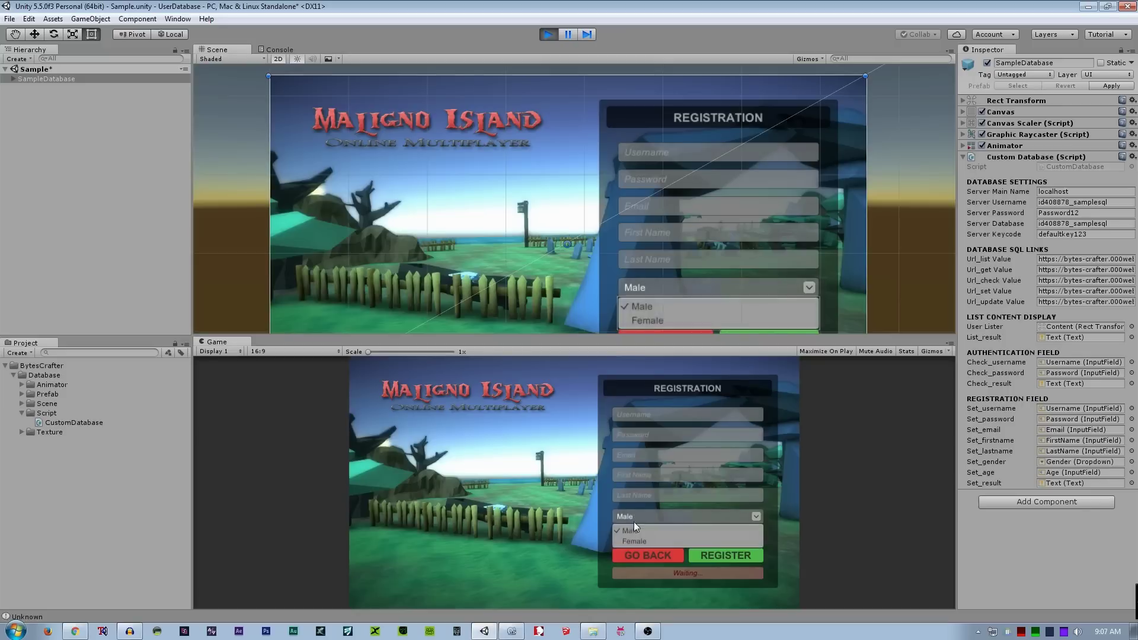
left_click(635, 541)
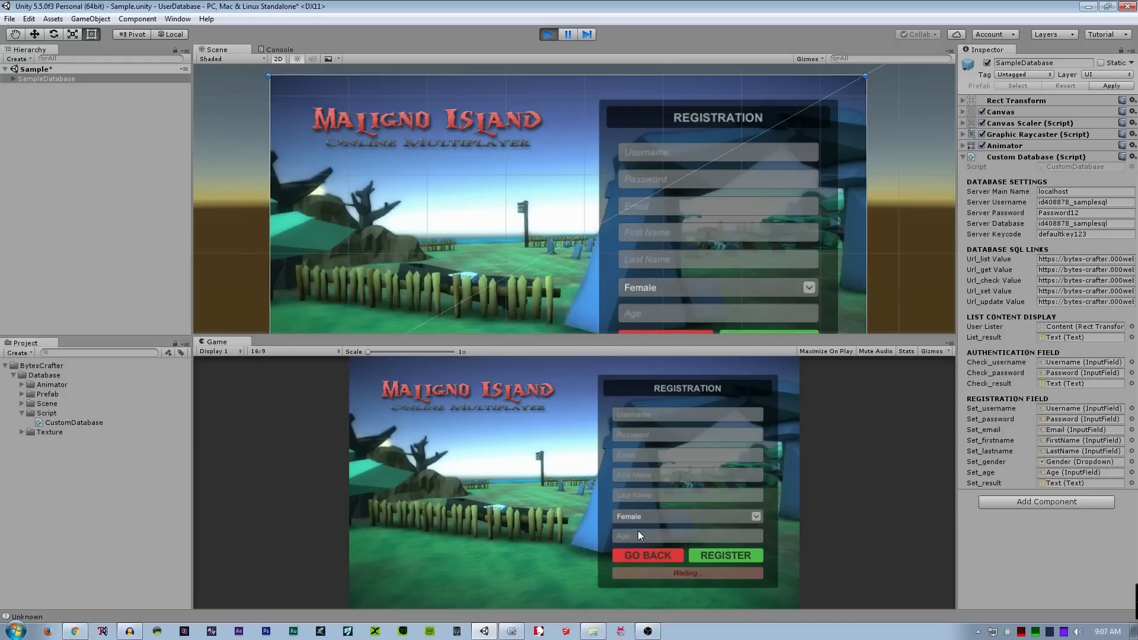
left_click(636, 534)
left_click(631, 414)
type("Cychoz")
left_click(721, 558)
- Select and delete the rejected username from the username field
left_click(648, 418)
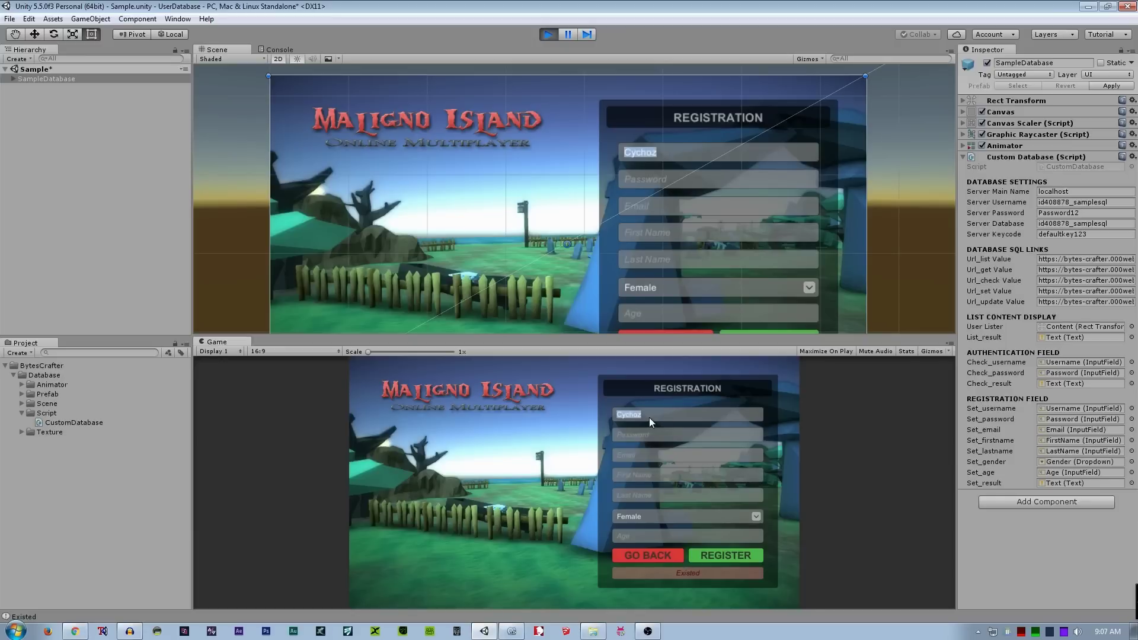
left_click(649, 411)
left_click_drag(649, 412, 598, 414)
key("BackSpace")
- Enter the new username, password and the user's e-mail address in the registration form
type("Jade")
left_click(627, 438)
type("****")
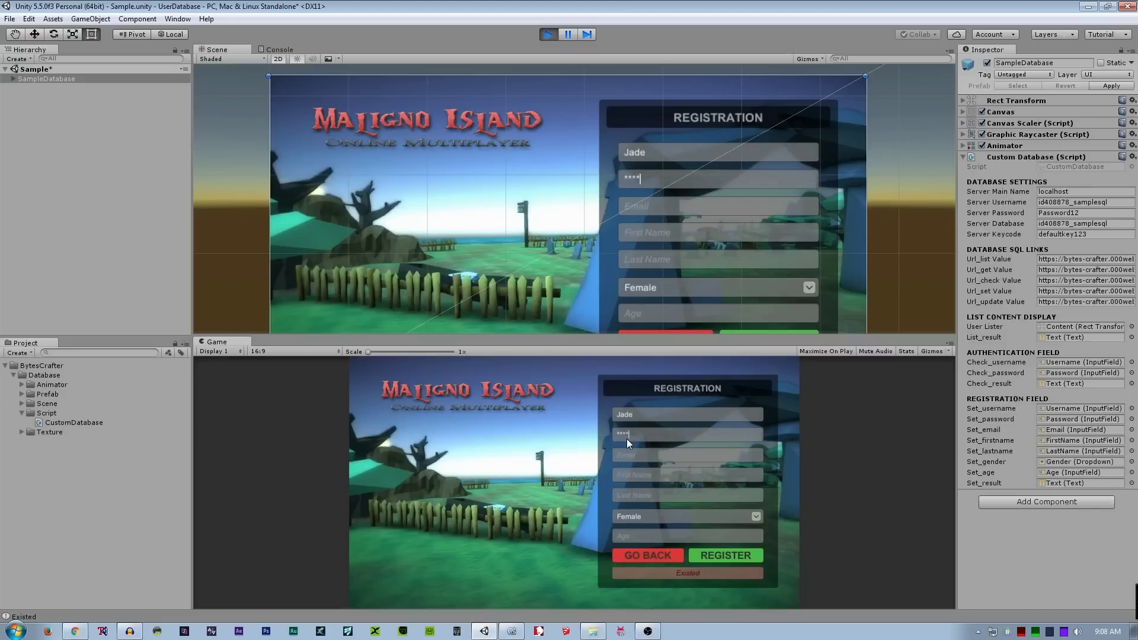
left_click(657, 451)
- Fill in the user's first and last name, choose Male, and set age to 31
left_click(642, 474)
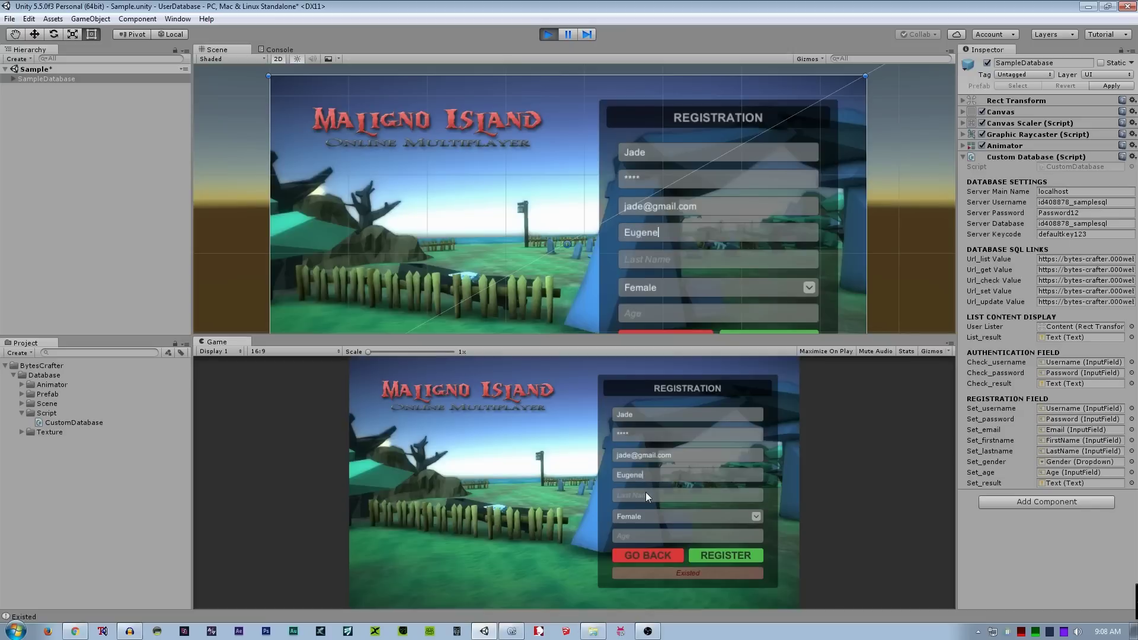
left_click(645, 493)
left_click(661, 514)
left_click(642, 527)
left_click(635, 533)
type("31")
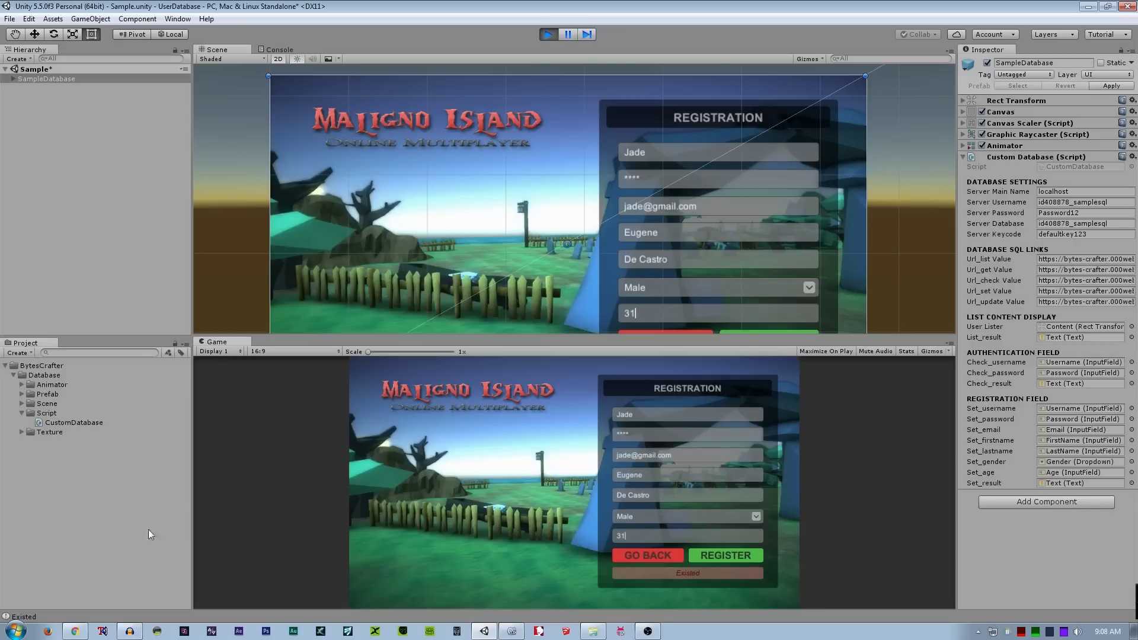
left_click(75, 629)
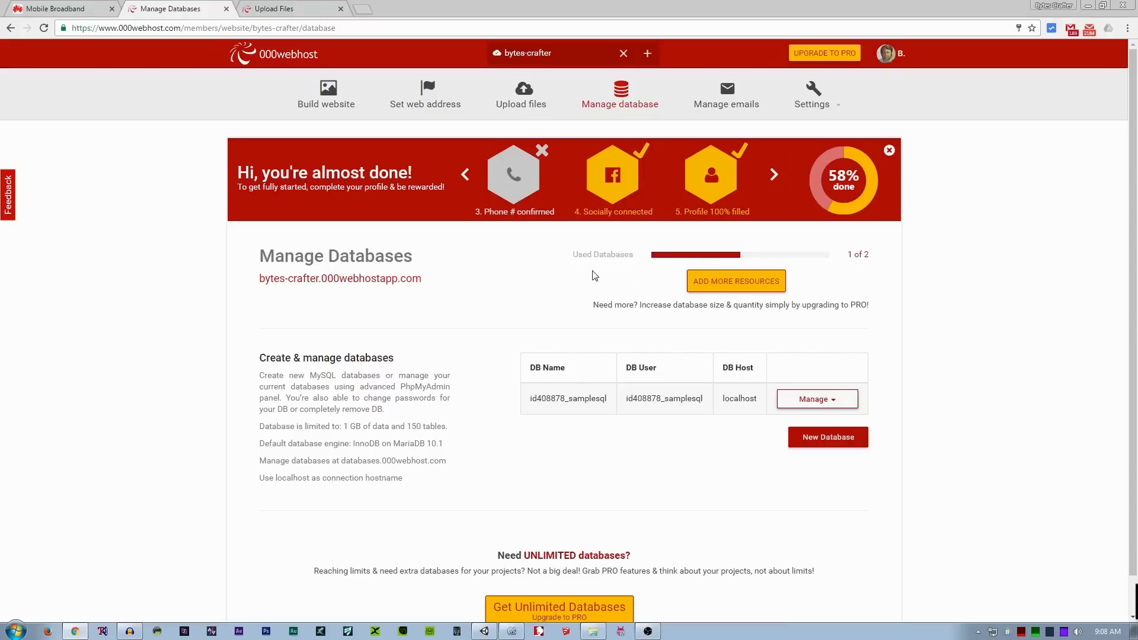
- Go from the 000webhost dashboard to Manage Databases and open phpMyAdmin for the sample database
left_click(299, 11)
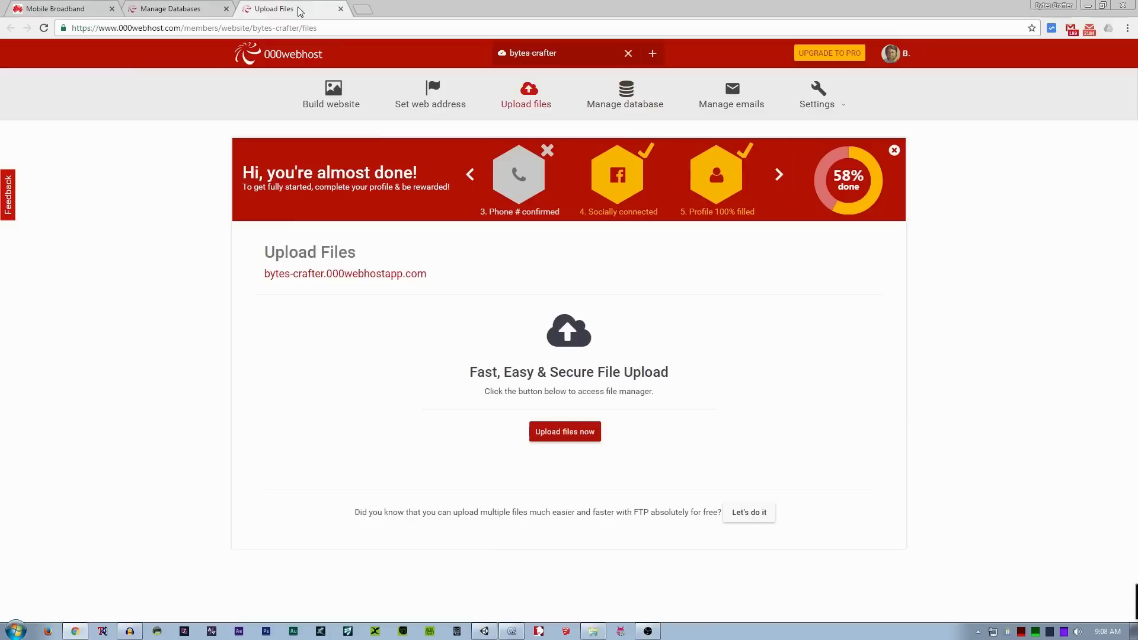
left_click(620, 100)
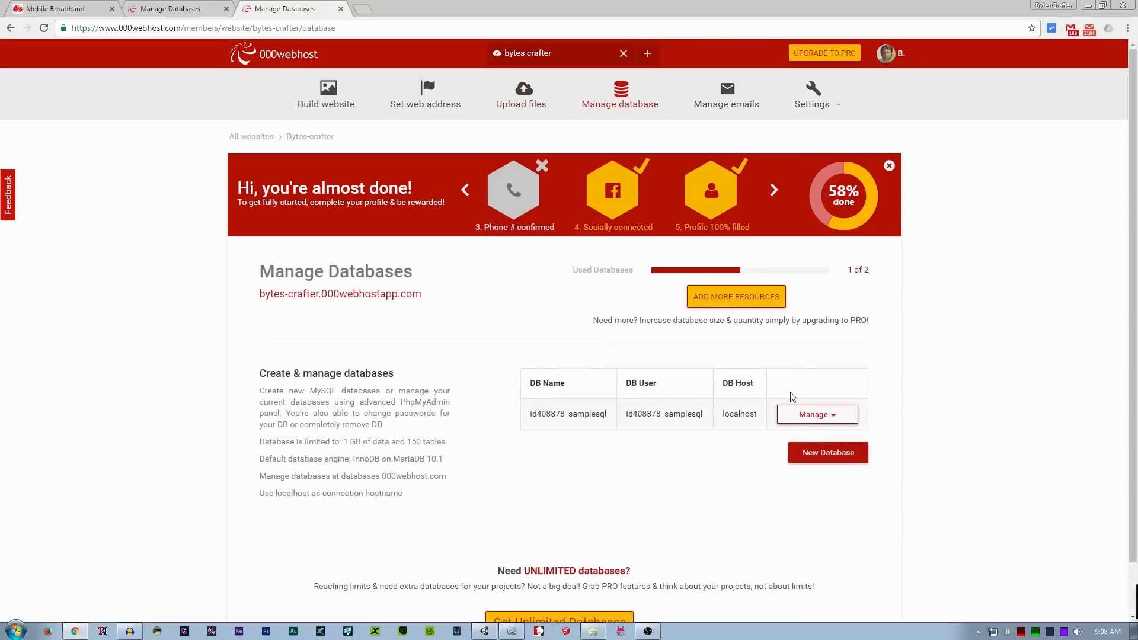
left_click(795, 414)
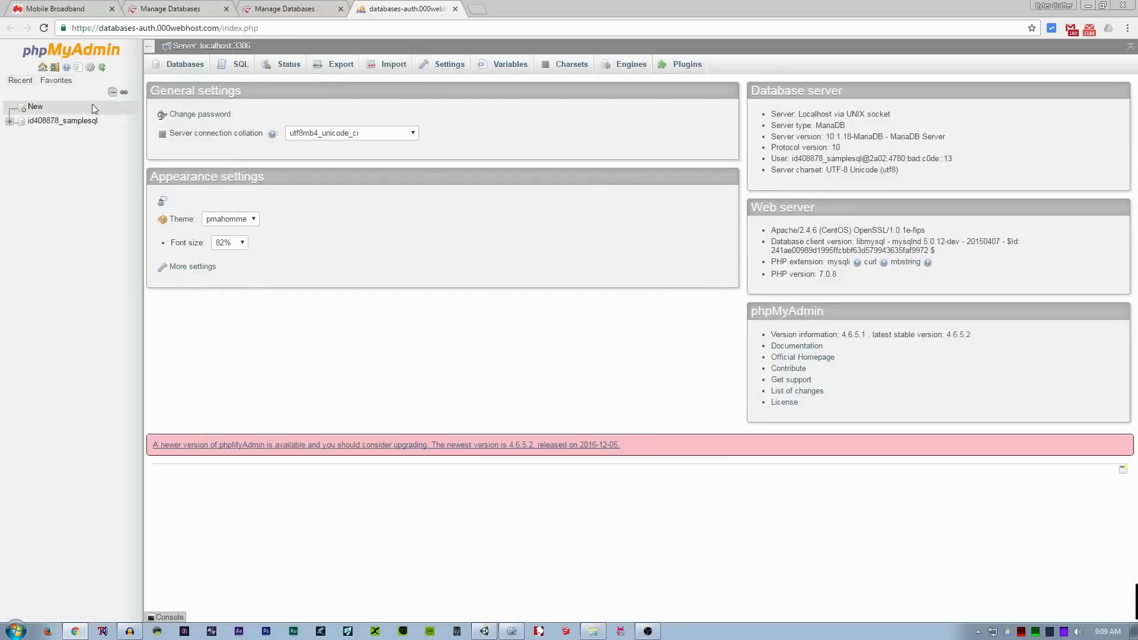
- Browse the userinfo table's three rows in phpMyAdmin, then submit the registration in the game
left_click(76, 122)
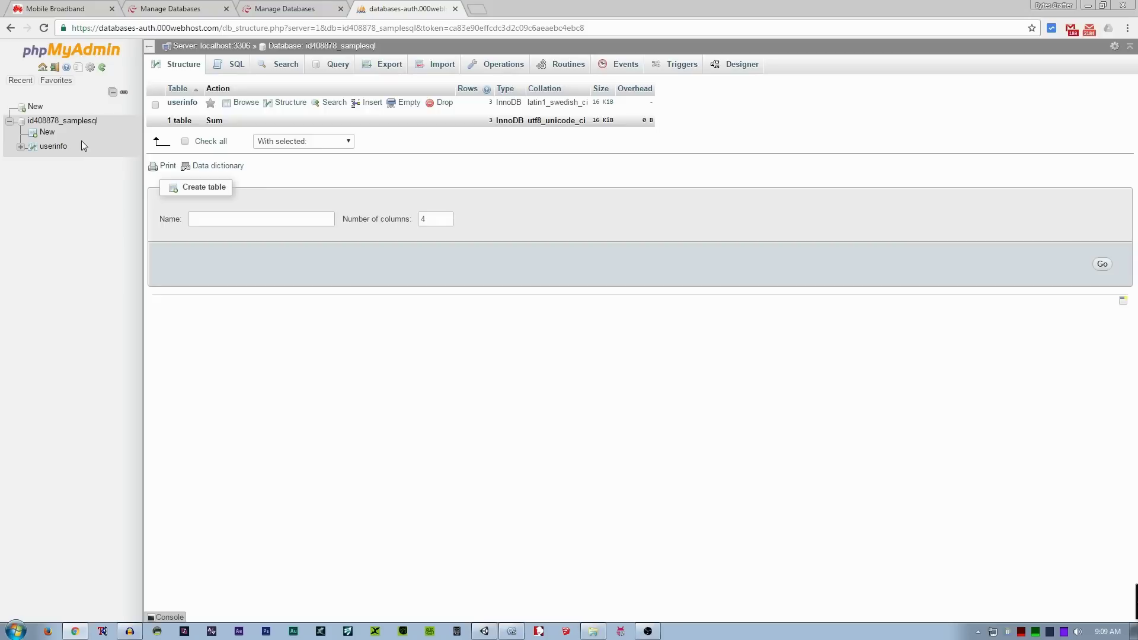
left_click(64, 147)
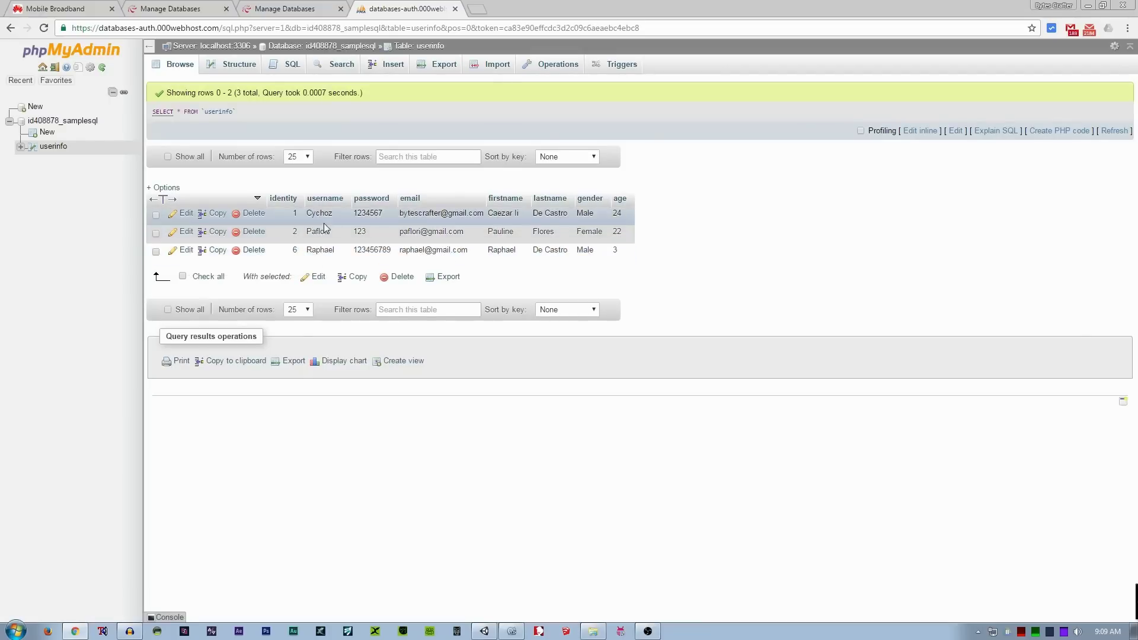
left_click(486, 631)
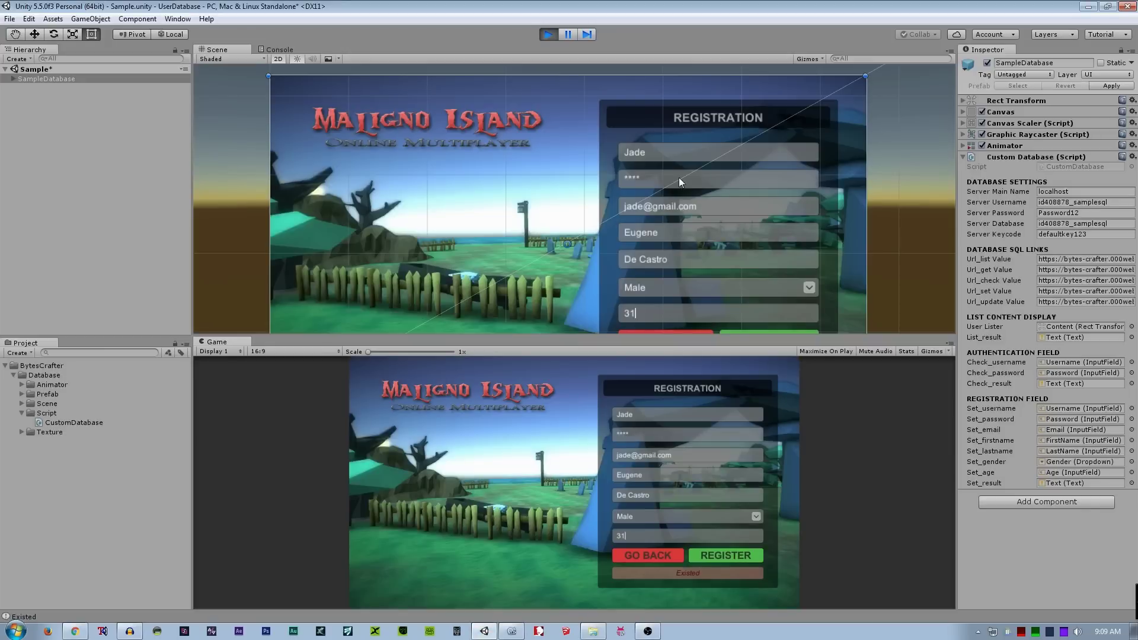
left_click(700, 558)
- Reload the phpMyAdmin userinfo table to show the new fourth row: identity 7, male, age 31
left_click(74, 631)
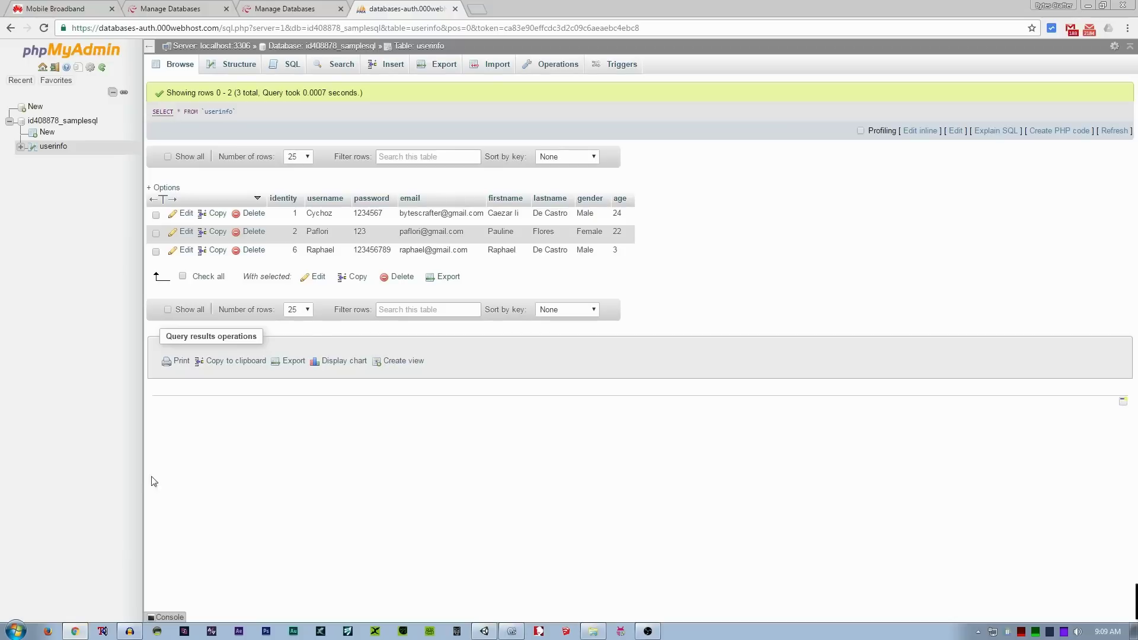
right_click(732, 213)
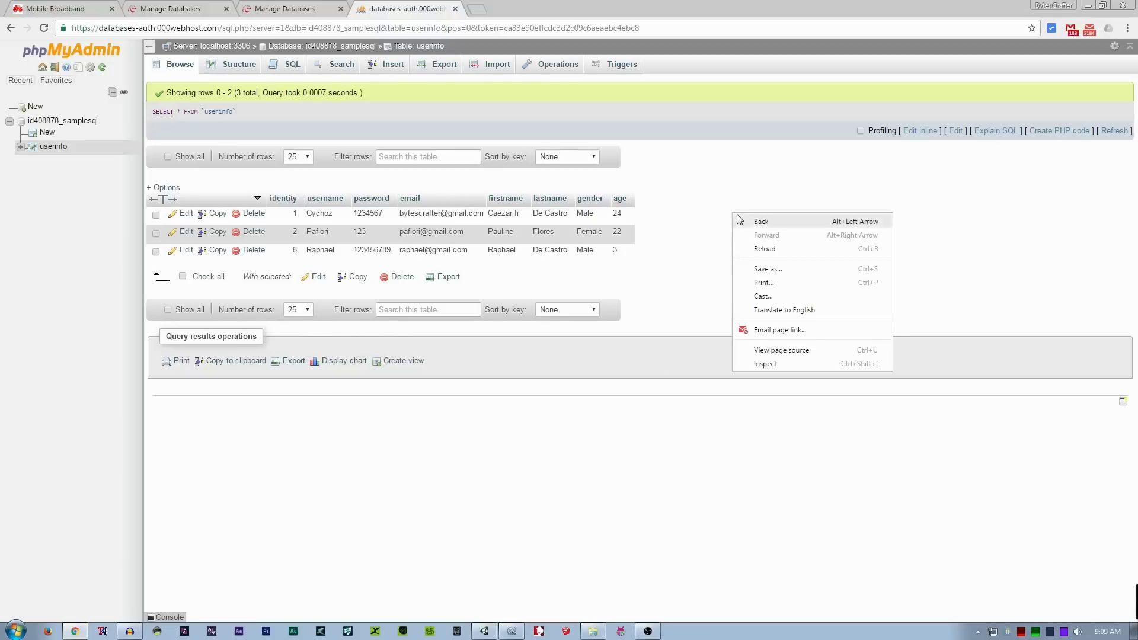
left_click(770, 248)
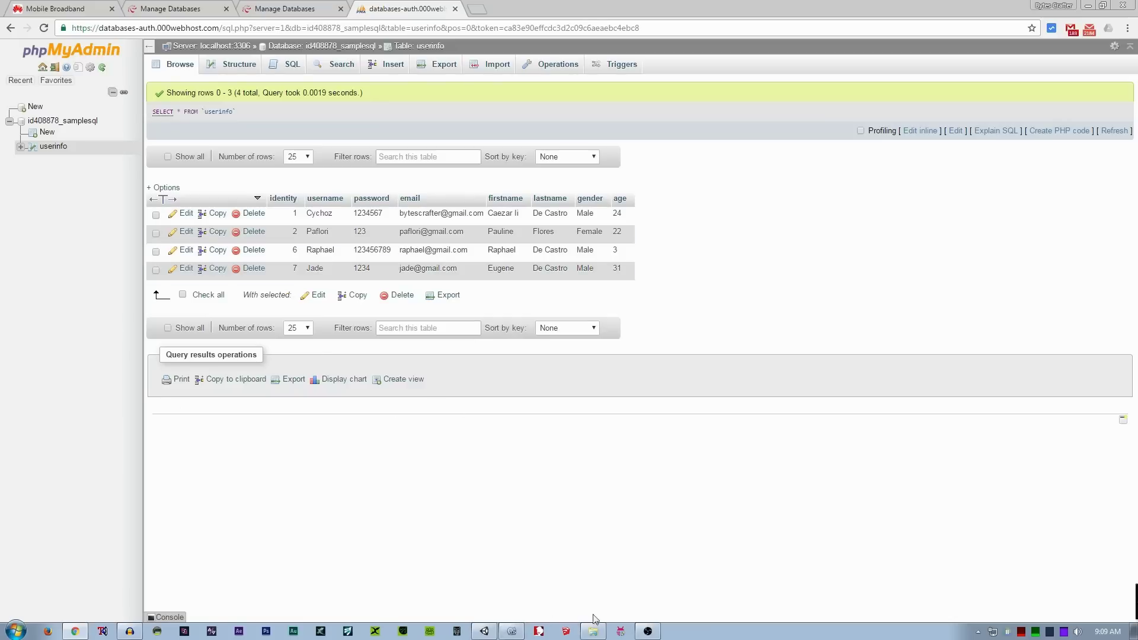
- Return from registration to the Unity login panel and enter the new user's username
left_click(489, 634)
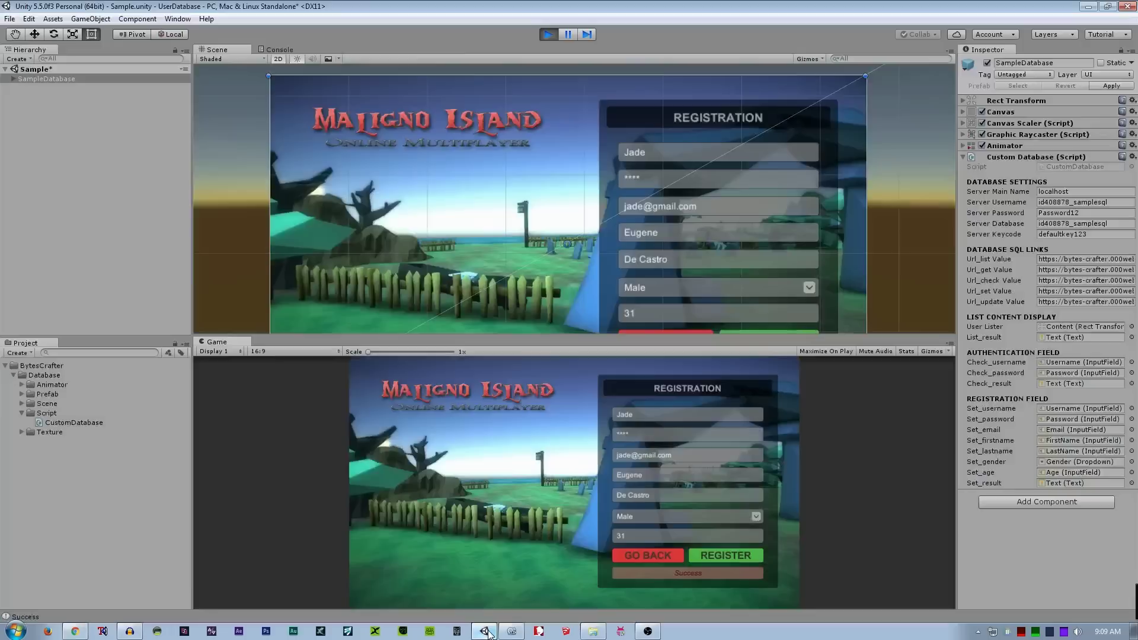
left_click(662, 548)
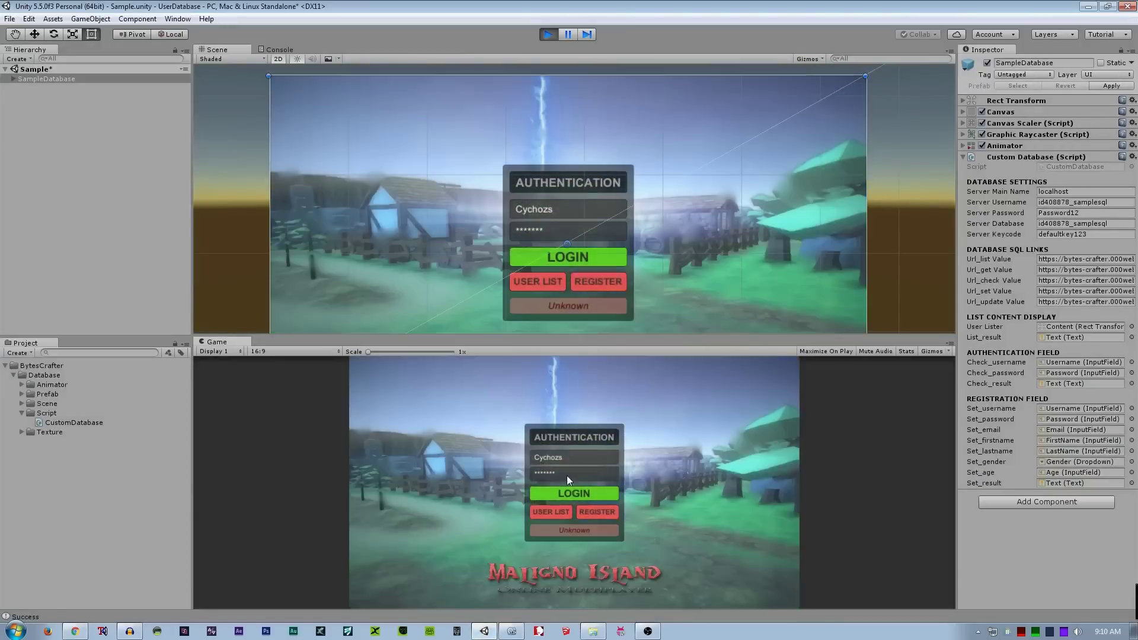
left_click(567, 461)
type("jde")
key("BackSpace")
key("BackSpace")
key("BackSpace")
type("Jda")
key("BackSpace")
key("BackSpace")
type("ade")
- Enter the new user's password and log in
left_click(572, 477)
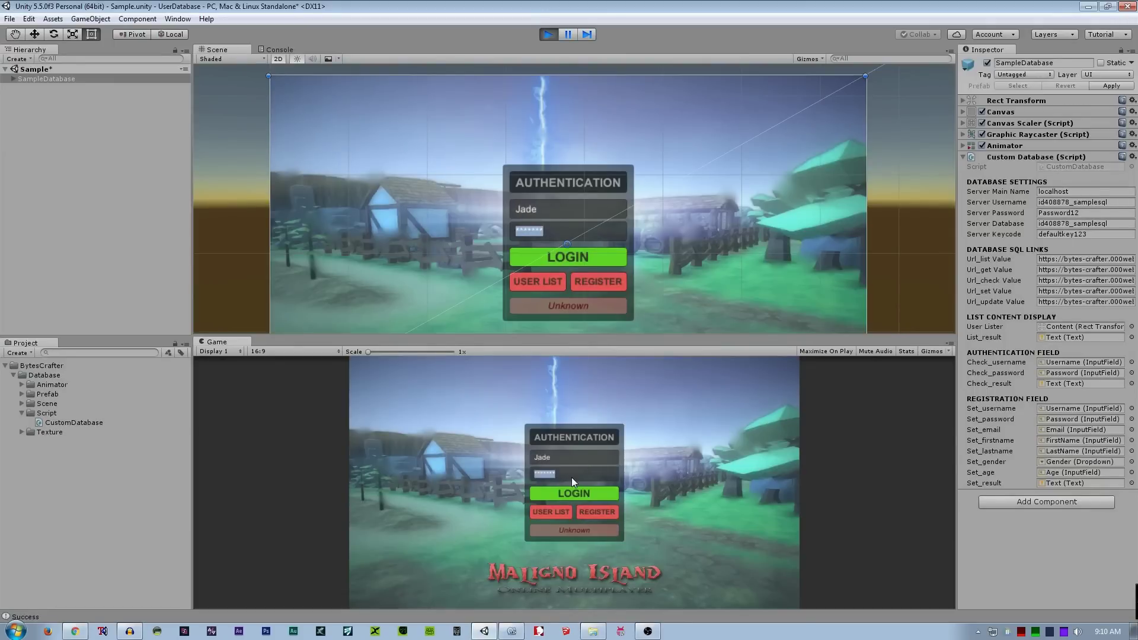
type("****")
left_click(564, 496)
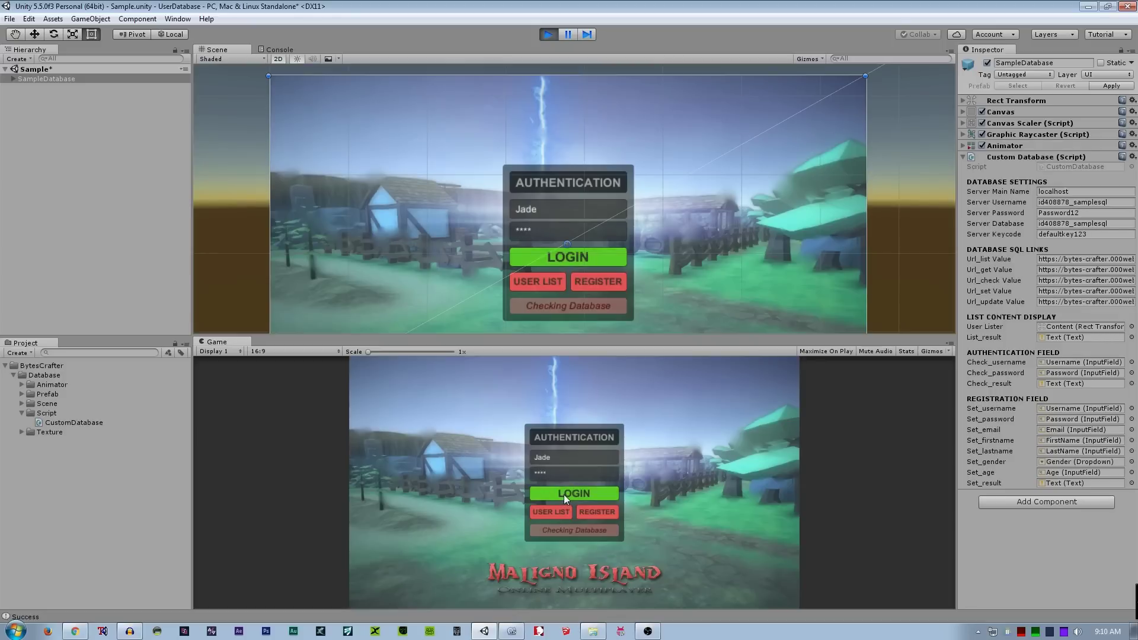